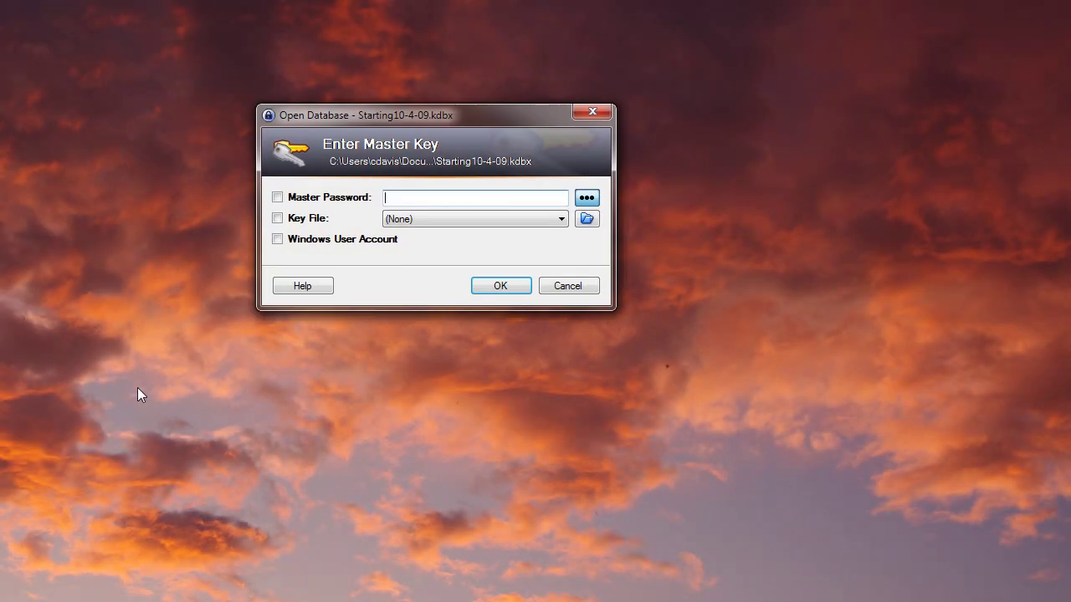
# - Unlock Starting10-4-09.kdbx with its master password and select the eknifeworks.com entry
pyautogui.moveTo(473, 115); pyautogui.dragTo(502, 106)
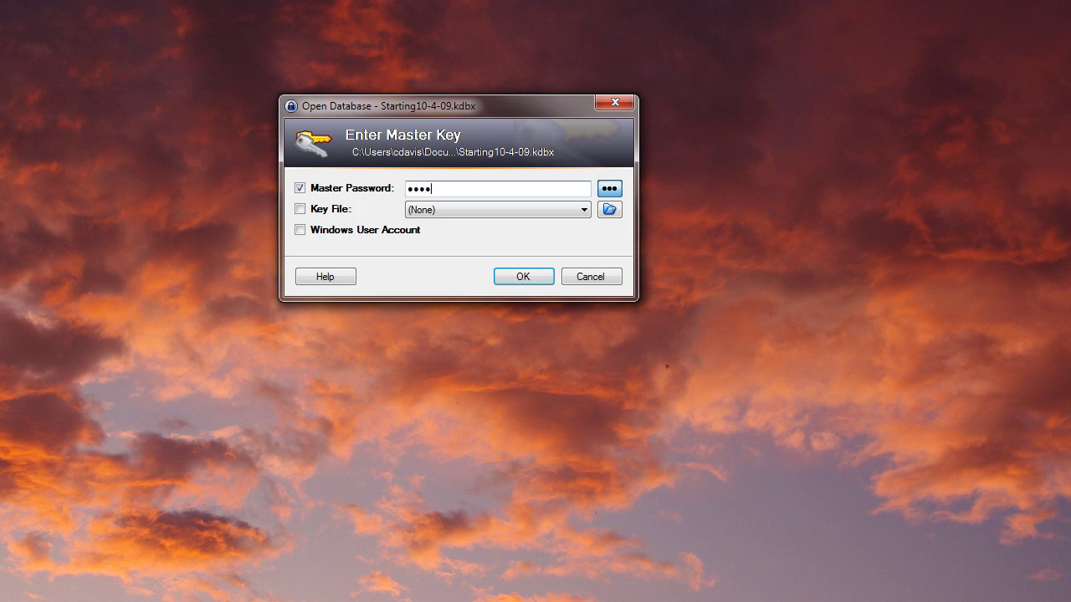
pyautogui.press('Return')
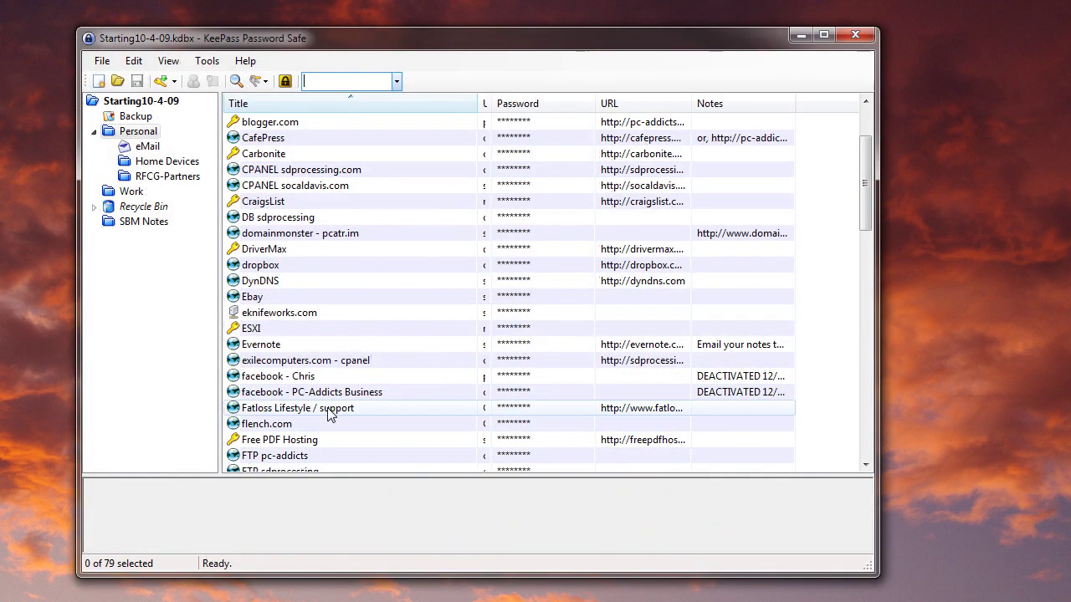
pyautogui.click(268, 312)
# - Add a subgroup named 'test' under the Personal group, then begin a new entry there
pyautogui.scroll(-18, 302, 251)
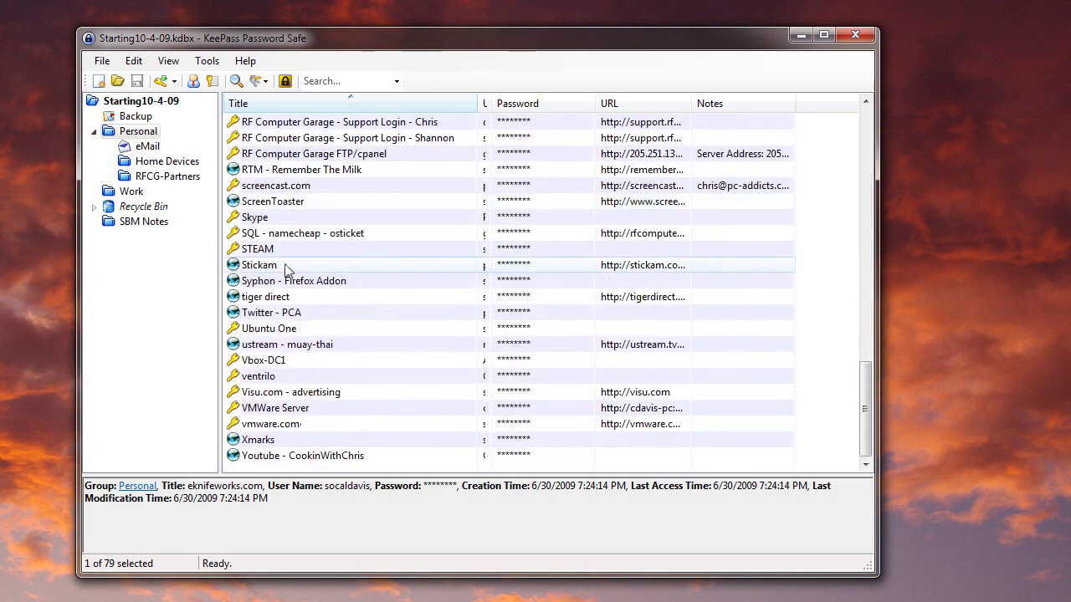
pyautogui.scroll(19, 286, 269)
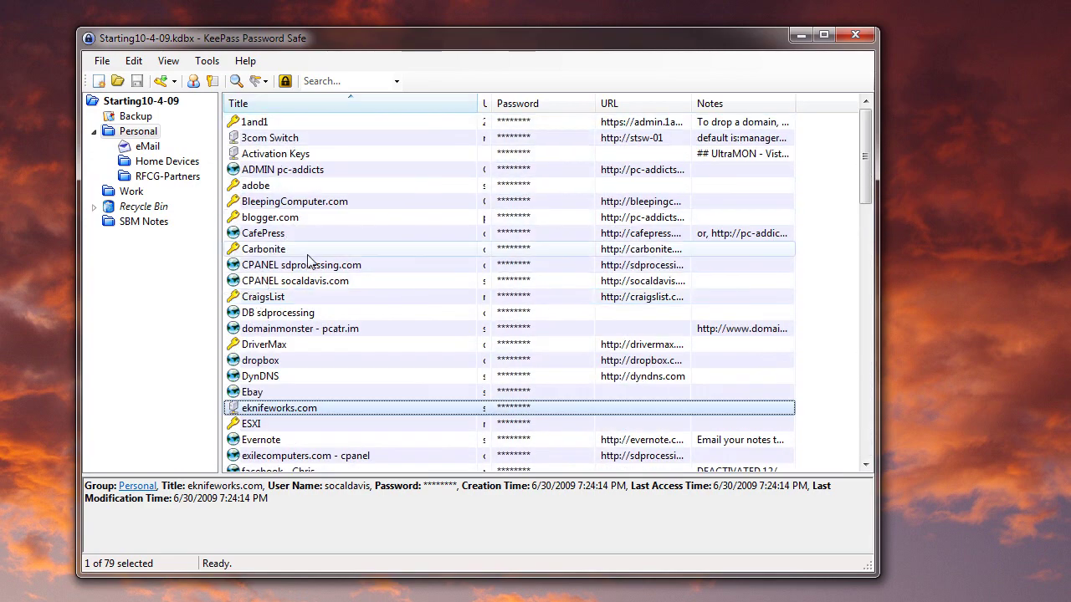
pyautogui.click(307, 253)
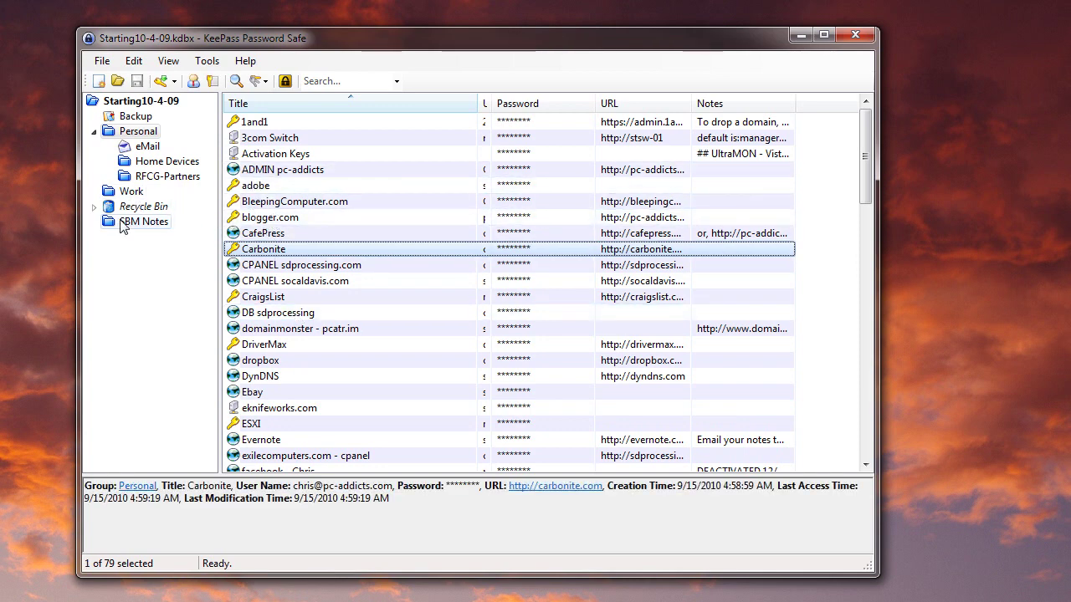
pyautogui.rightClick(131, 133)
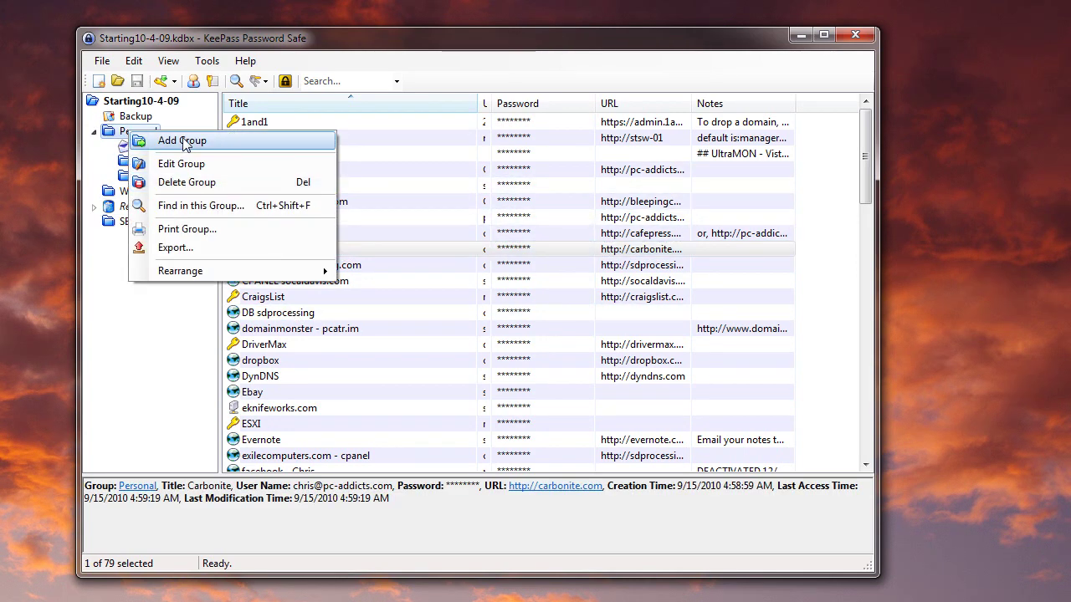
pyautogui.click(186, 141)
pyautogui.write('t')
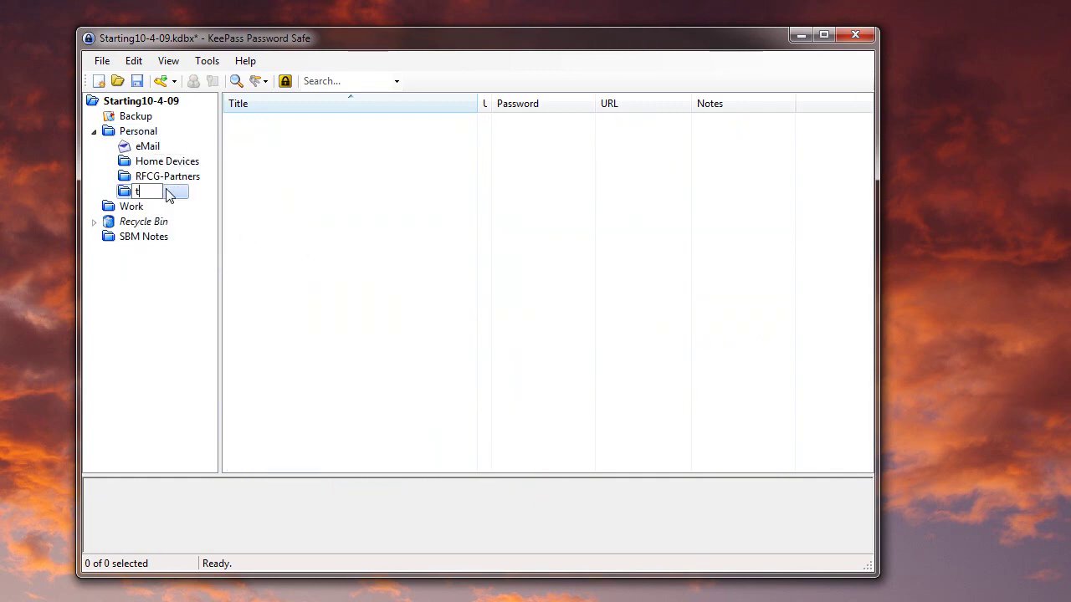
pyautogui.write('est')
pyautogui.press('Return')
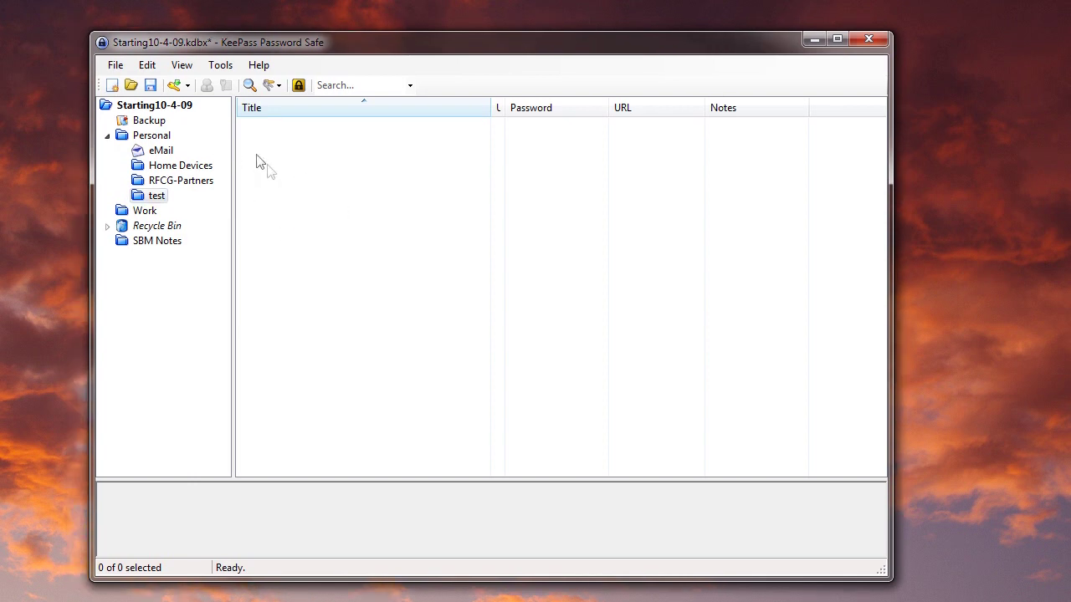
pyautogui.click(179, 87)
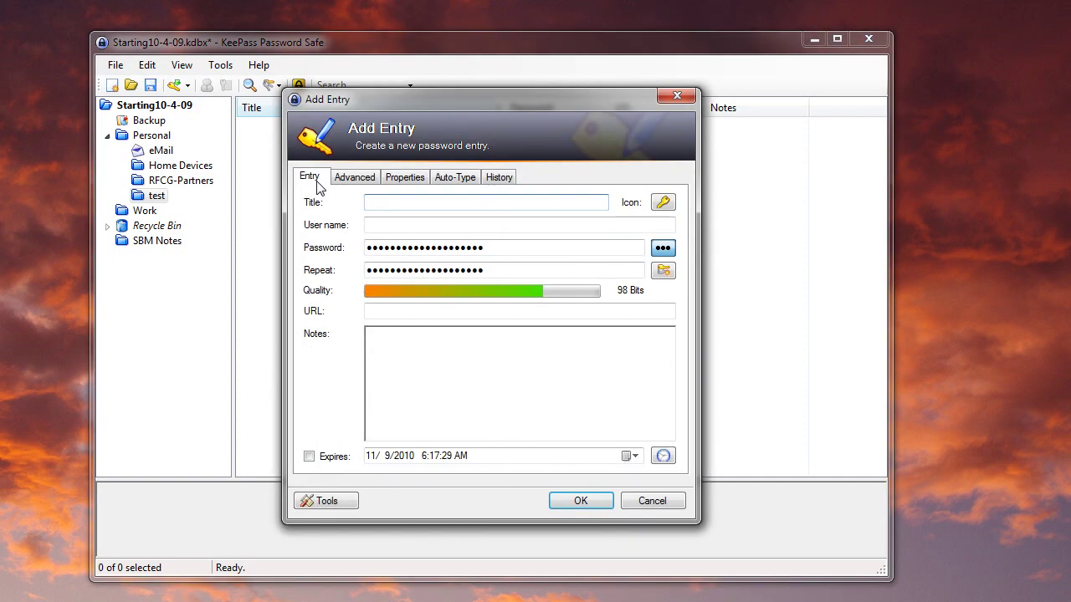
pyautogui.moveTo(392, 106); pyautogui.dragTo(300, 20)
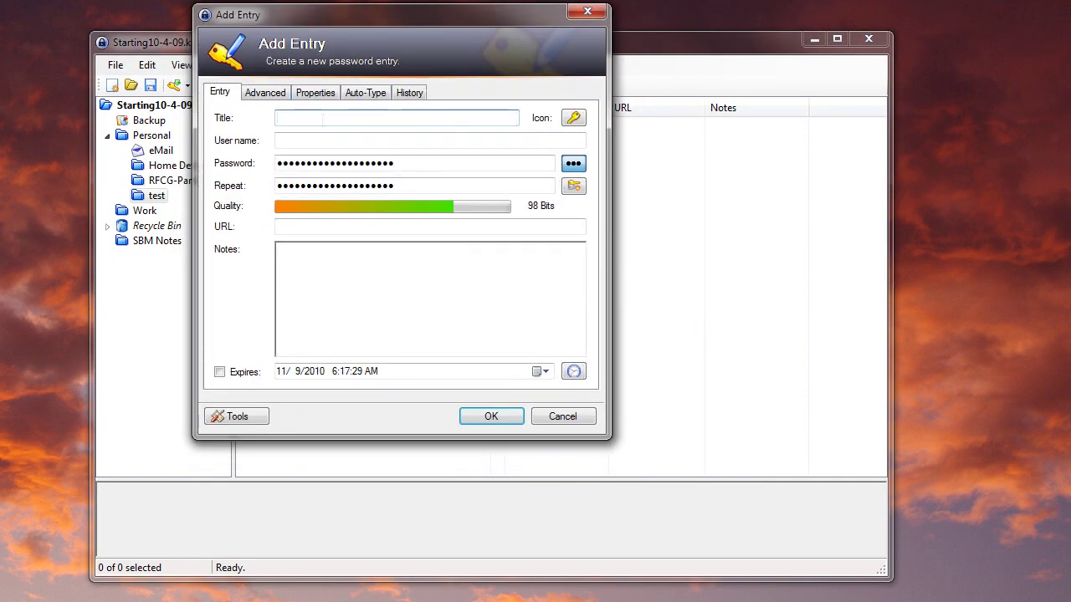
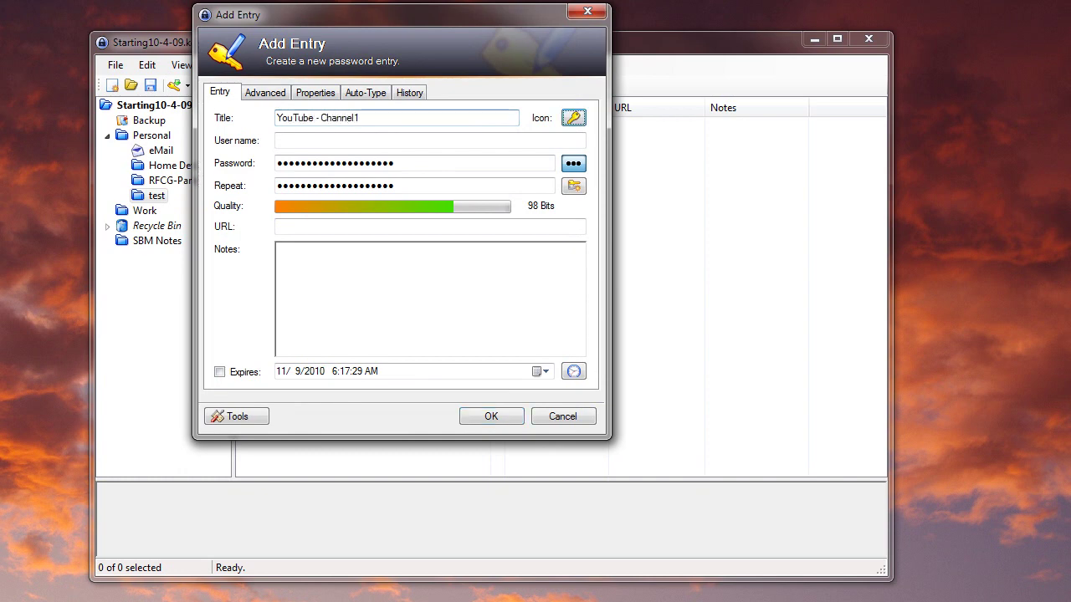
pyautogui.click(280, 140)
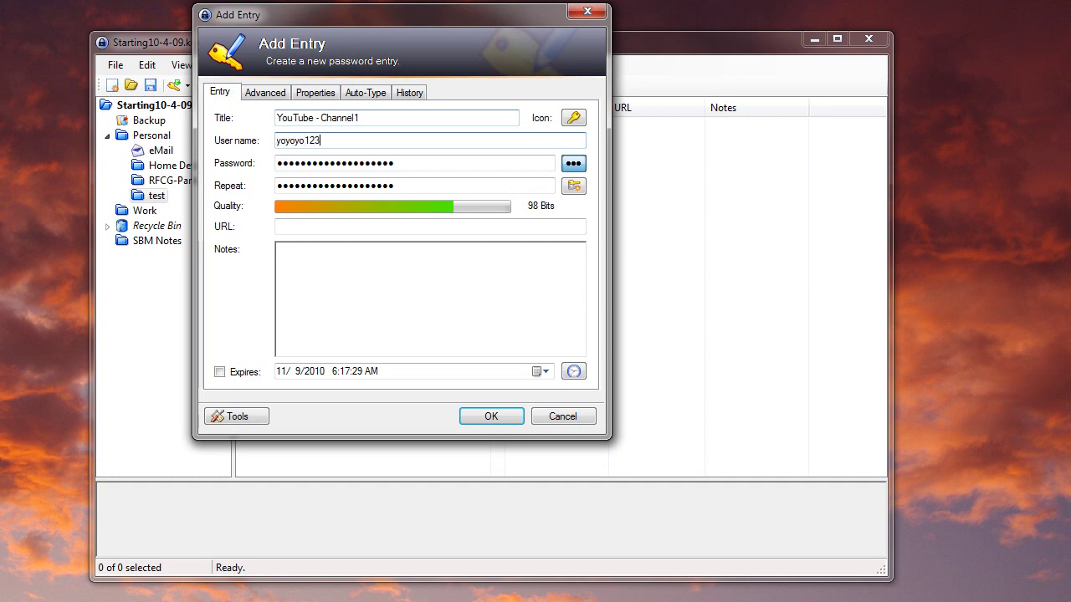
pyautogui.press('Tab')
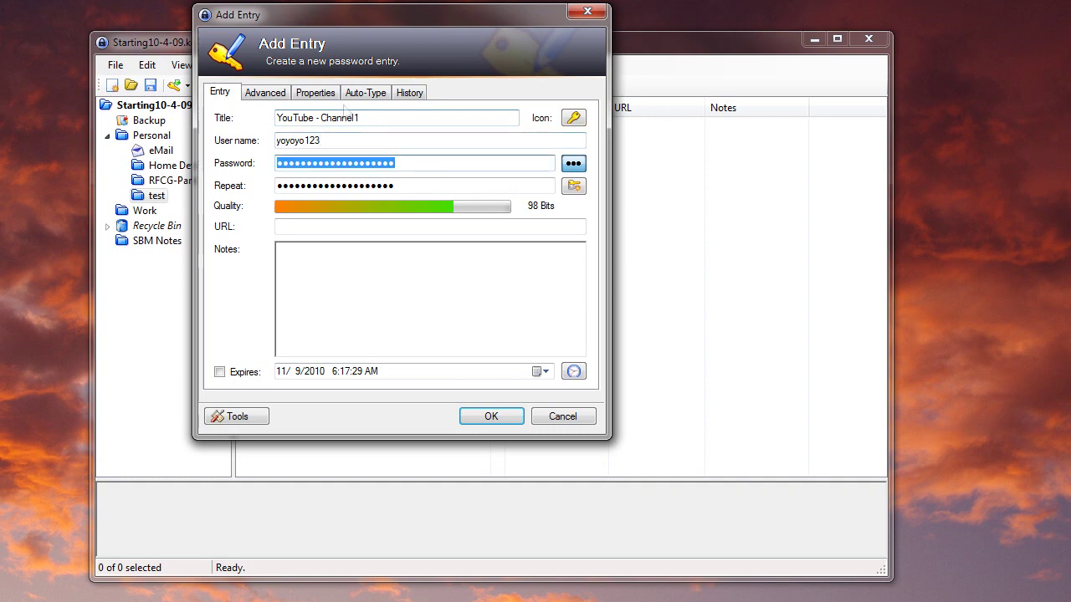
# - Show the generated password in plain text and overwrite it with a typed password
pyautogui.click(574, 163)
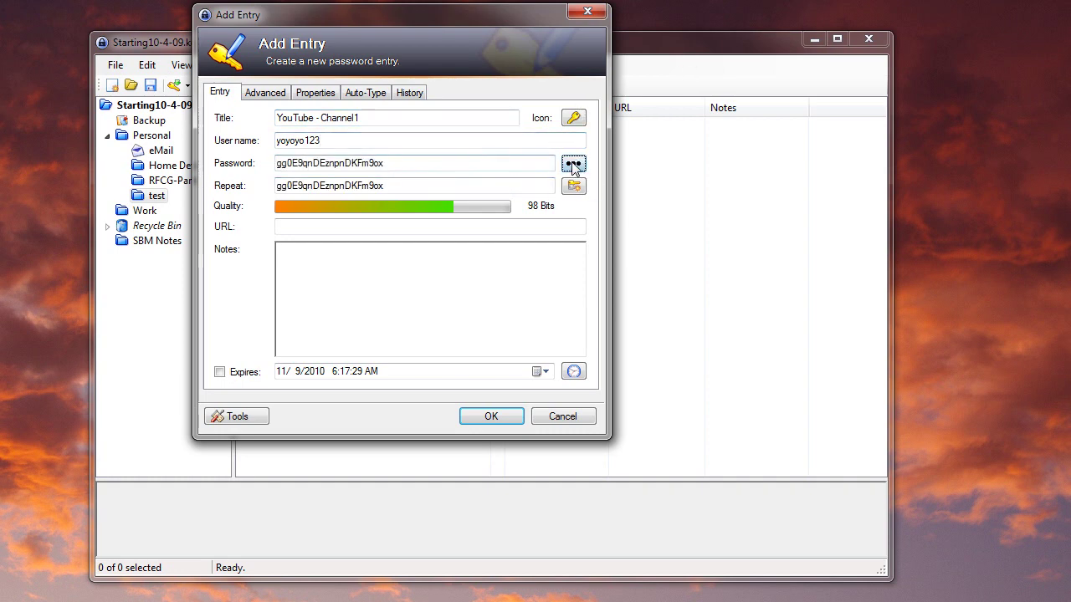
pyautogui.click(573, 164)
pyautogui.click(573, 164)
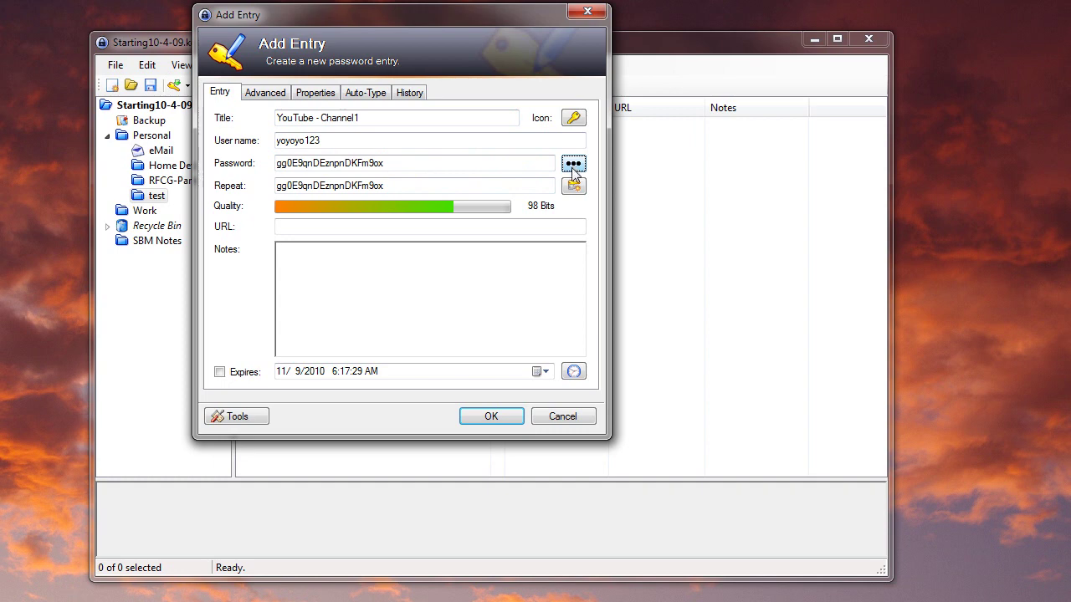
pyautogui.click(573, 164)
pyautogui.moveTo(399, 164); pyautogui.dragTo(259, 167)
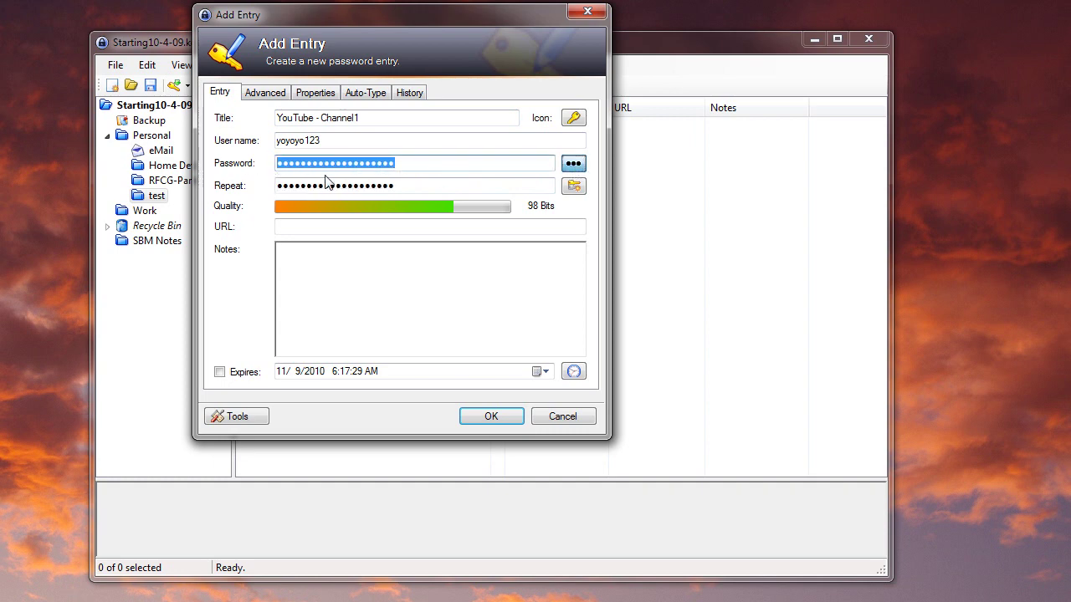
pyautogui.click(459, 163)
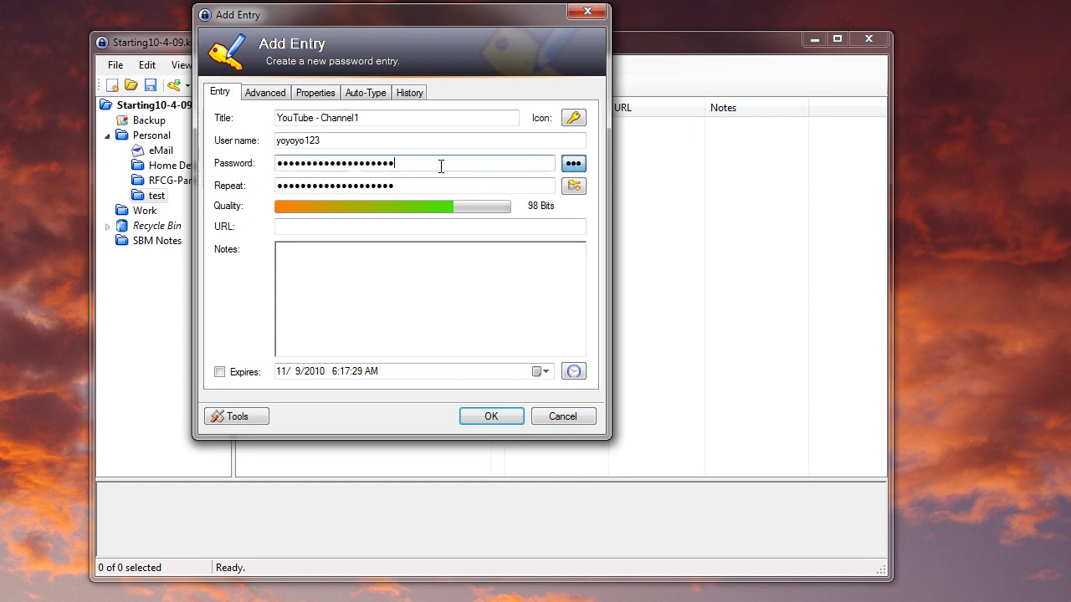
pyautogui.click(573, 164)
pyautogui.moveTo(421, 167); pyautogui.dragTo(237, 158)
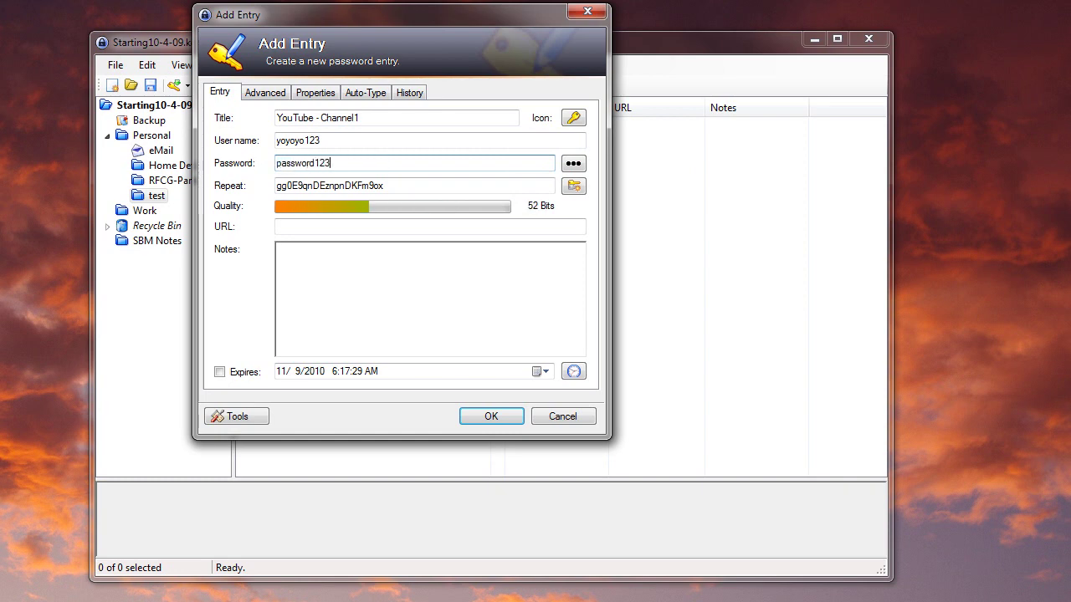
pyautogui.press('Tab')
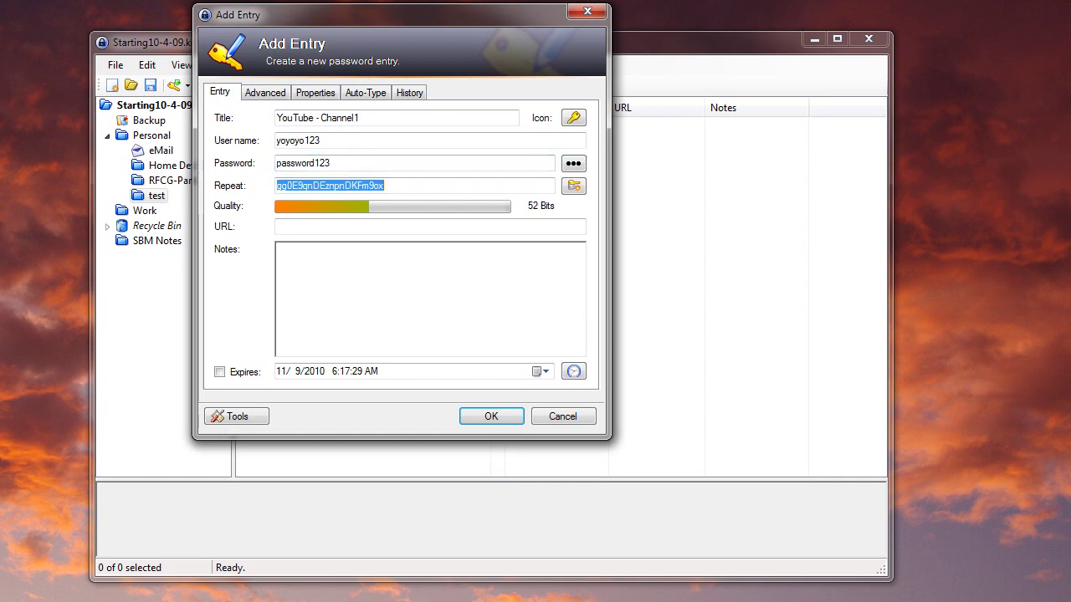
# - Replace the password with a short simple one and confirm it in the Repeat field
pyautogui.write('a')
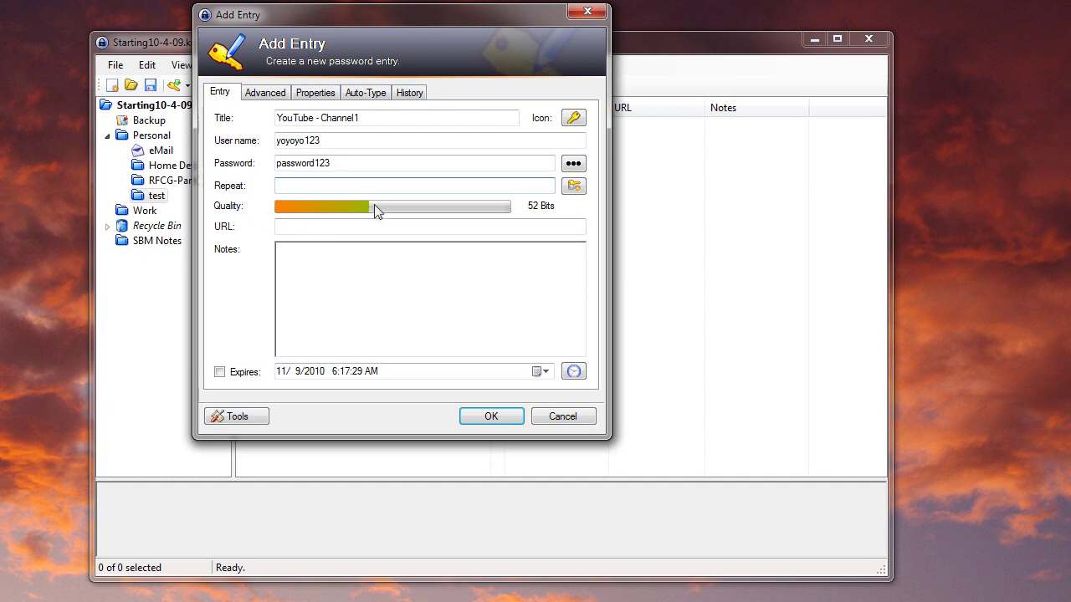
pyautogui.click(343, 162)
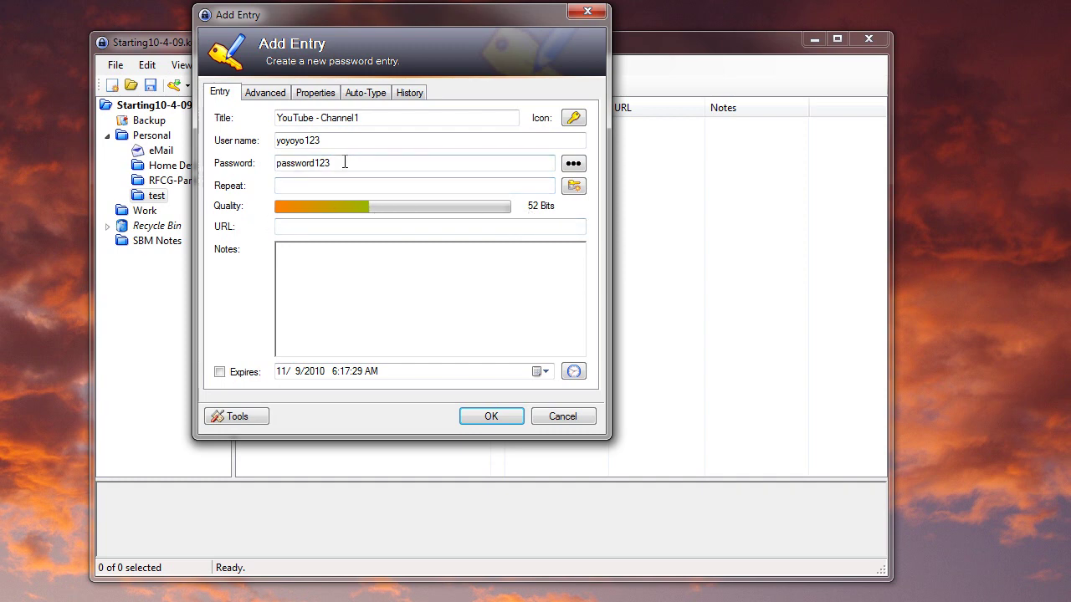
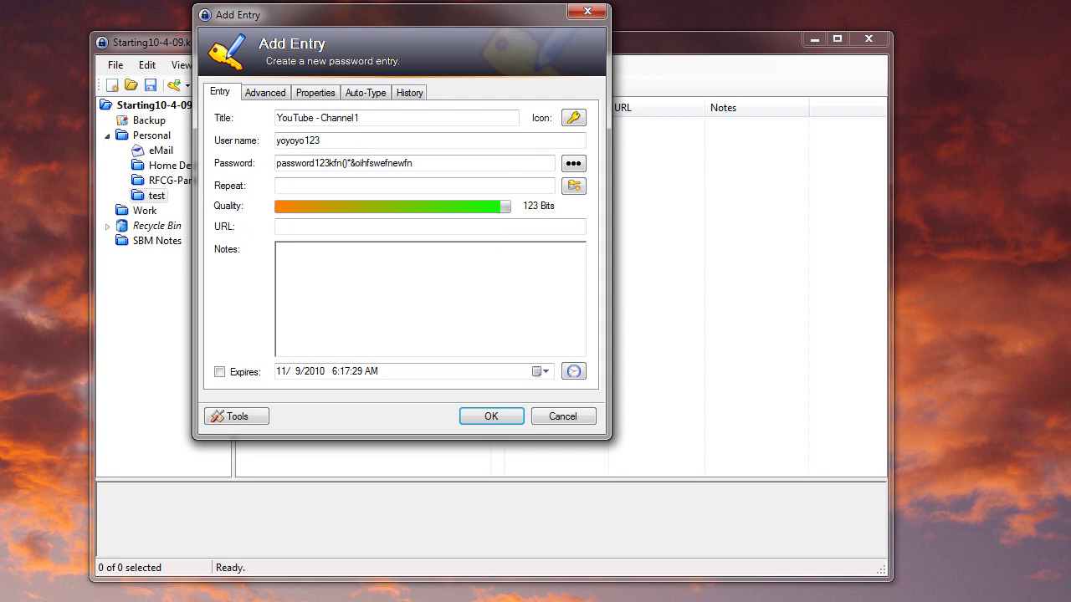
pyautogui.hotkey('ctrl', 'a')
pyautogui.press('BackSpace')
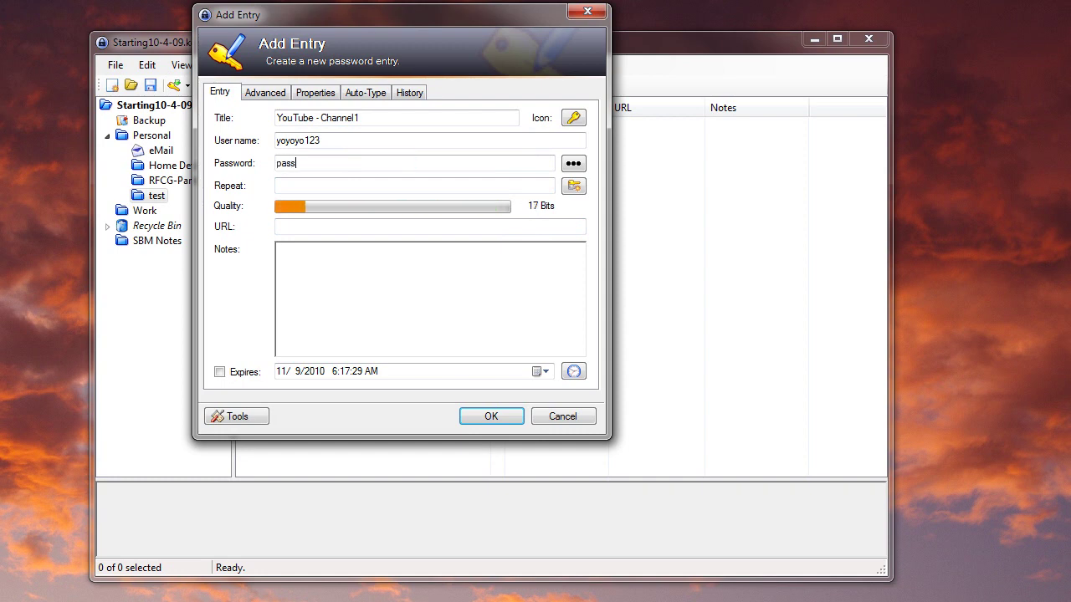
pyautogui.press('Tab')
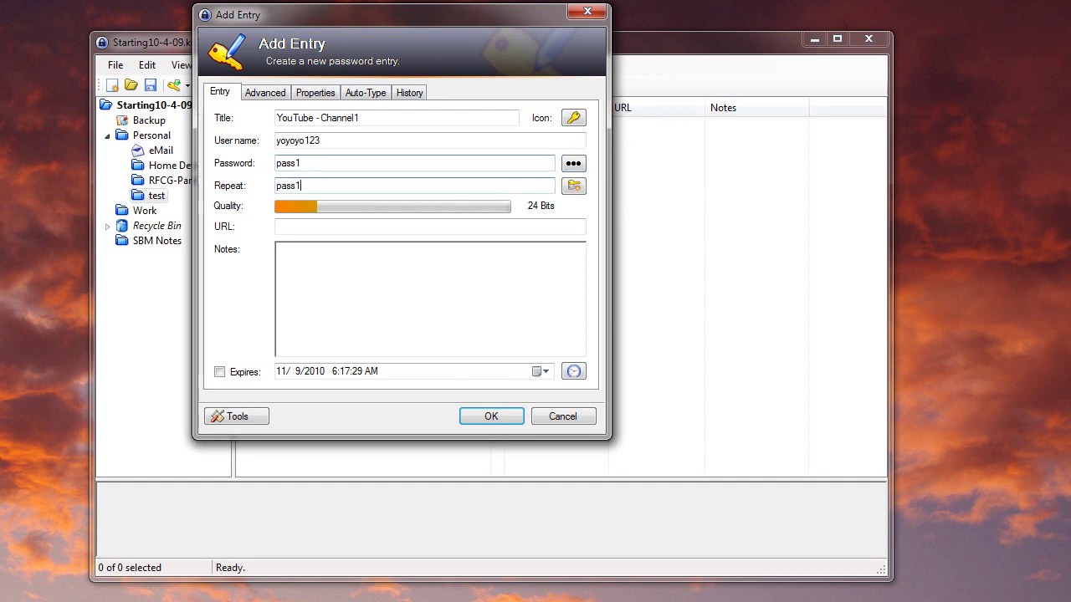
pyautogui.doubleClick(306, 188)
pyautogui.doubleClick(303, 164)
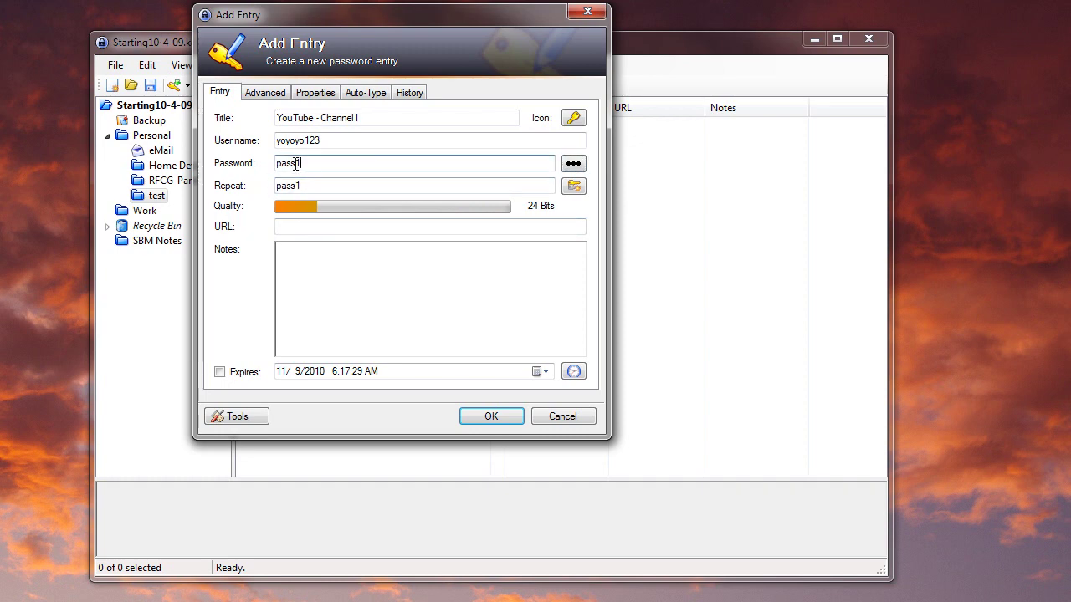
pyautogui.click(315, 228)
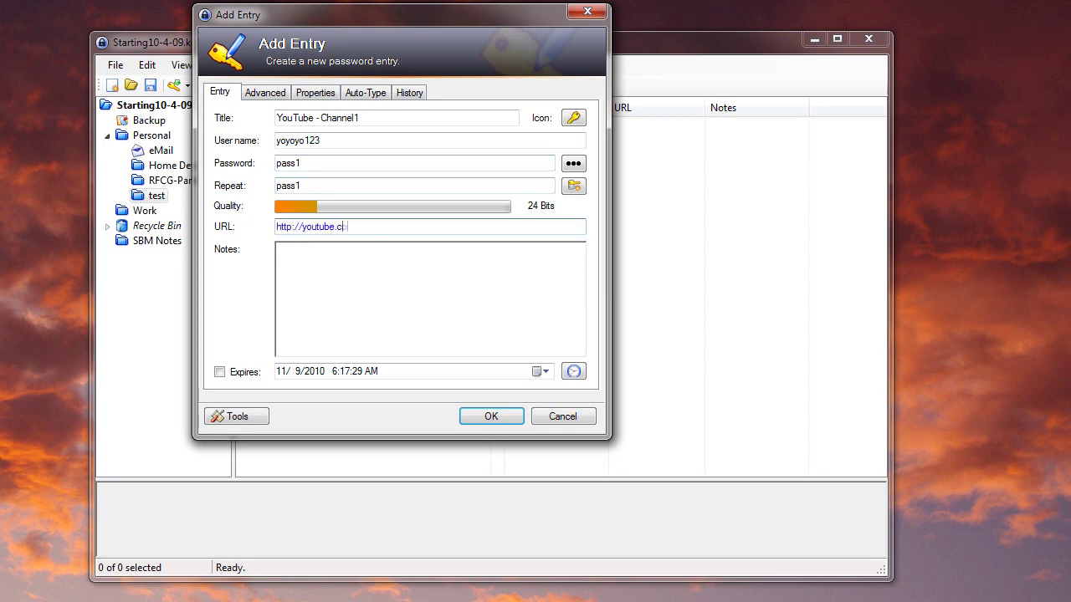
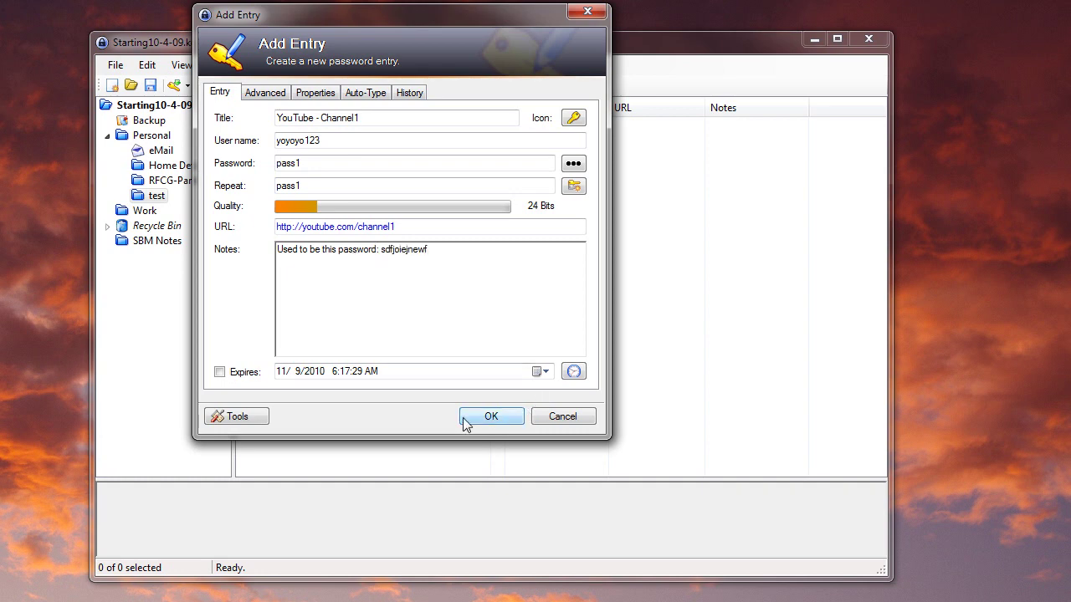
pyautogui.click(272, 92)
# - Review the Advanced, Auto-Type, History and Properties pages, then confirm the entry with OK
pyautogui.click(366, 92)
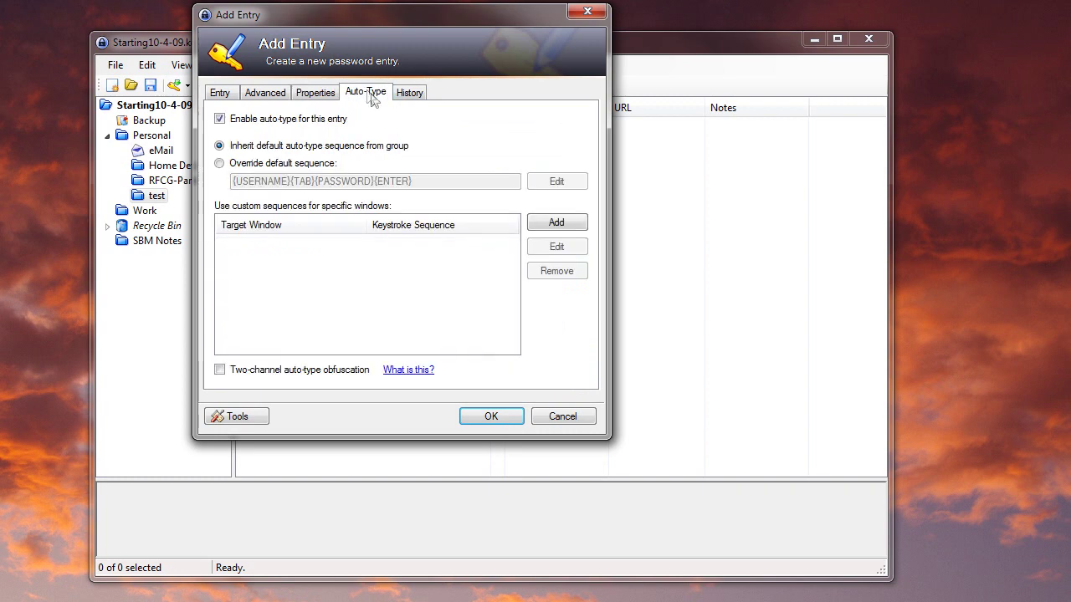
pyautogui.click(409, 92)
pyautogui.click(315, 93)
pyautogui.click(410, 94)
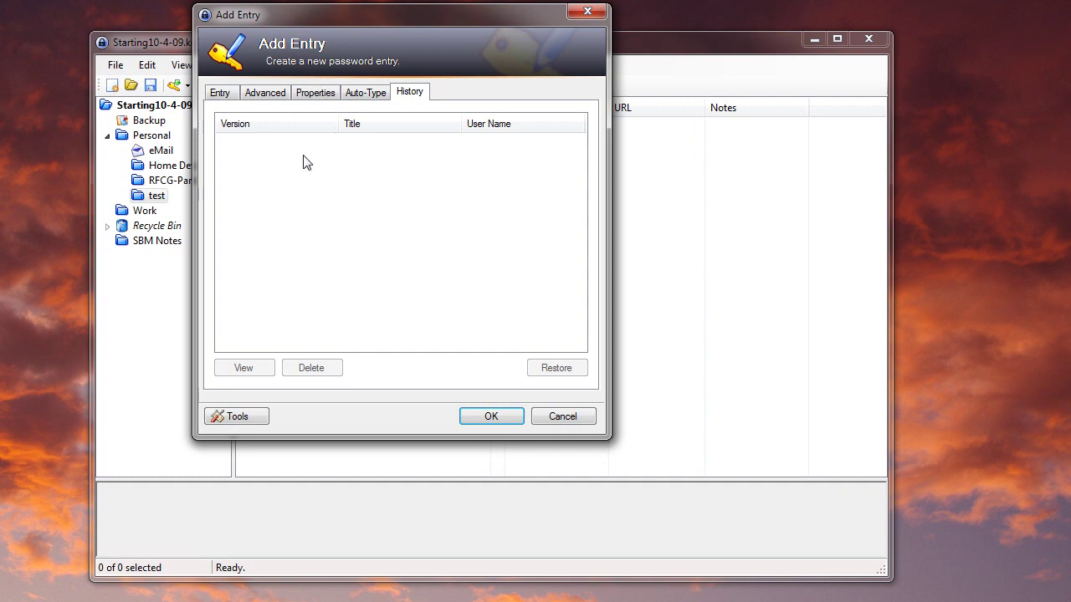
pyautogui.click(265, 91)
pyautogui.click(317, 95)
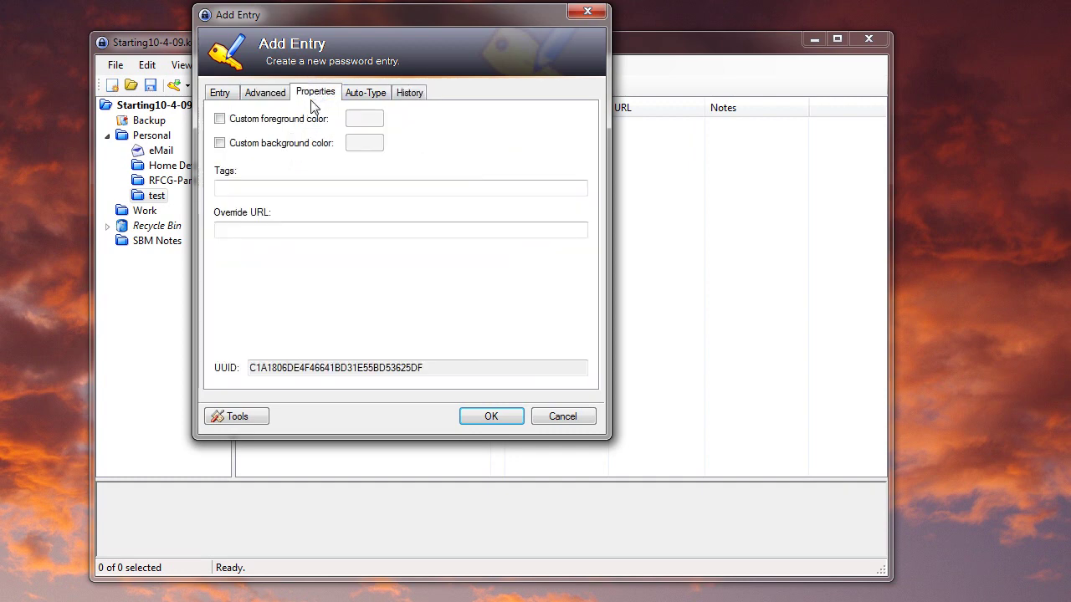
pyautogui.click(262, 95)
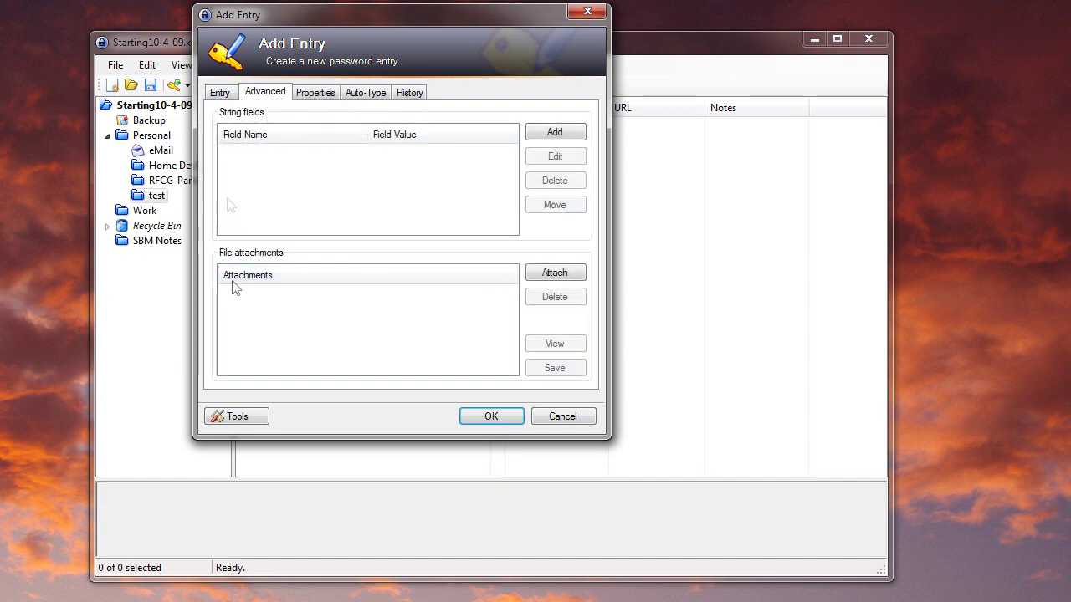
pyautogui.click(217, 95)
pyautogui.click(488, 418)
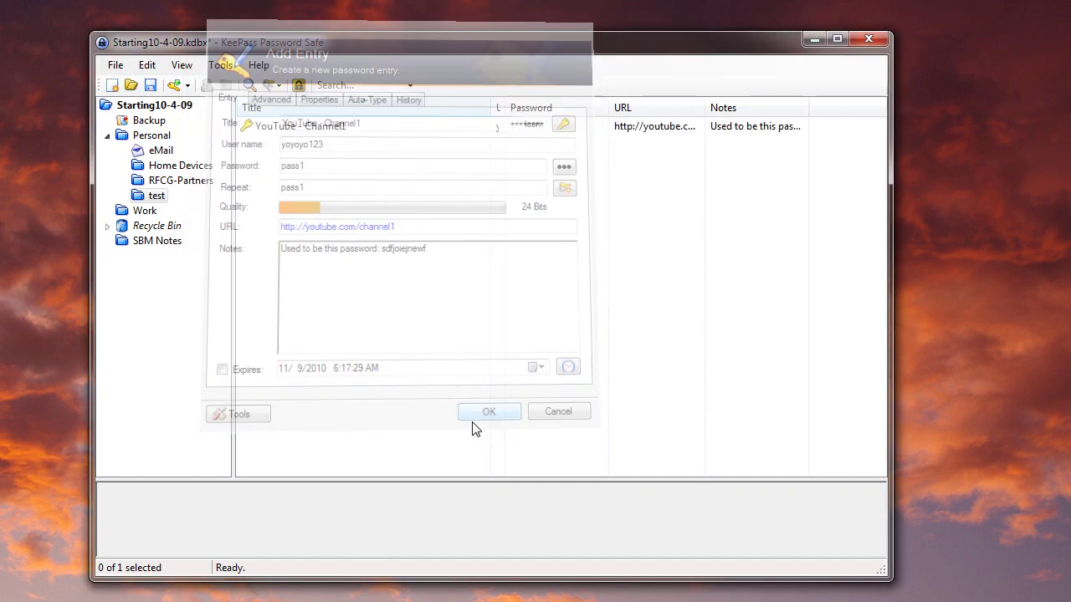
pyautogui.click(310, 130)
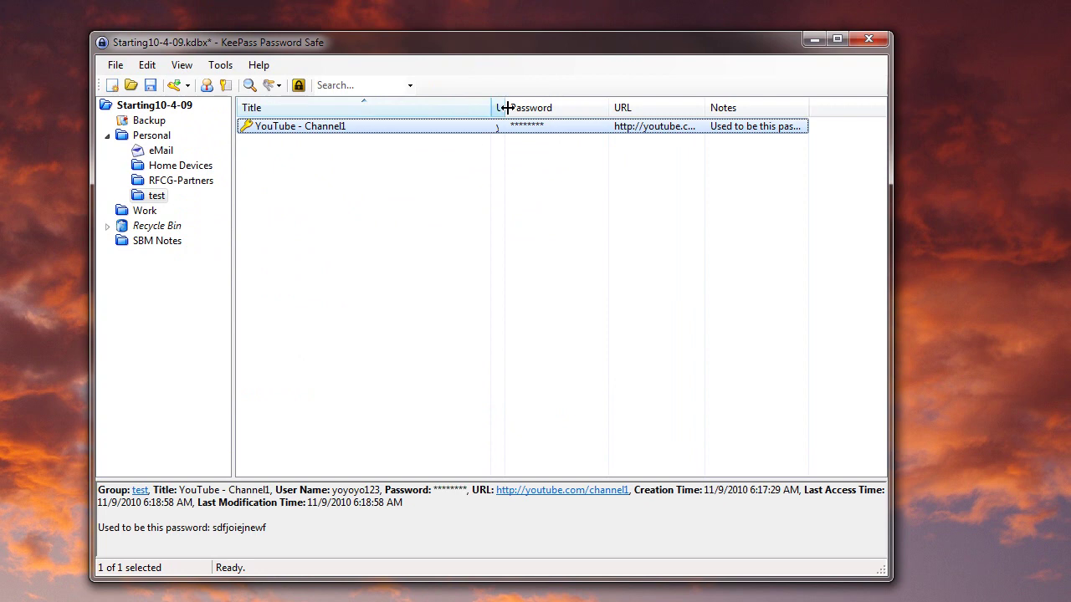
pyautogui.moveTo(495, 107); pyautogui.dragTo(559, 108)
pyautogui.click(499, 144)
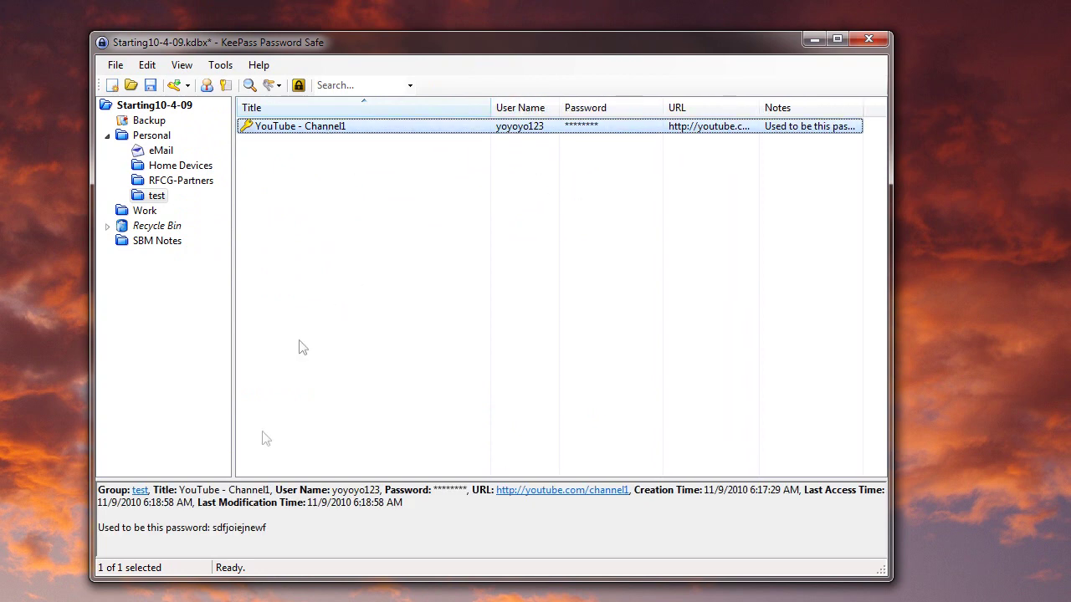
pyautogui.moveTo(293, 544); pyautogui.dragTo(99, 487)
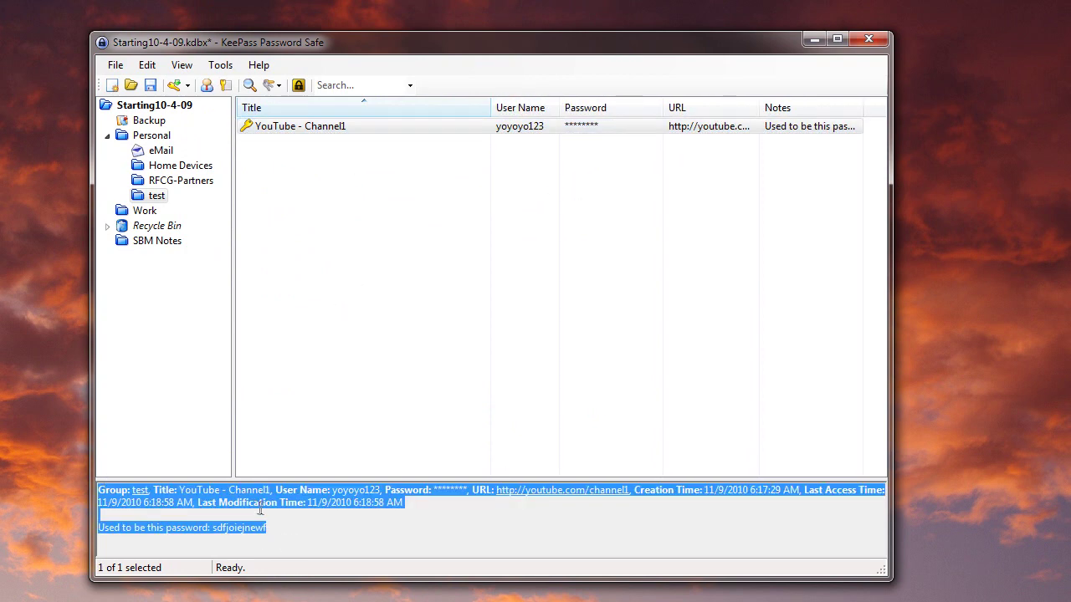
pyautogui.click(259, 510)
pyautogui.doubleClick(304, 128)
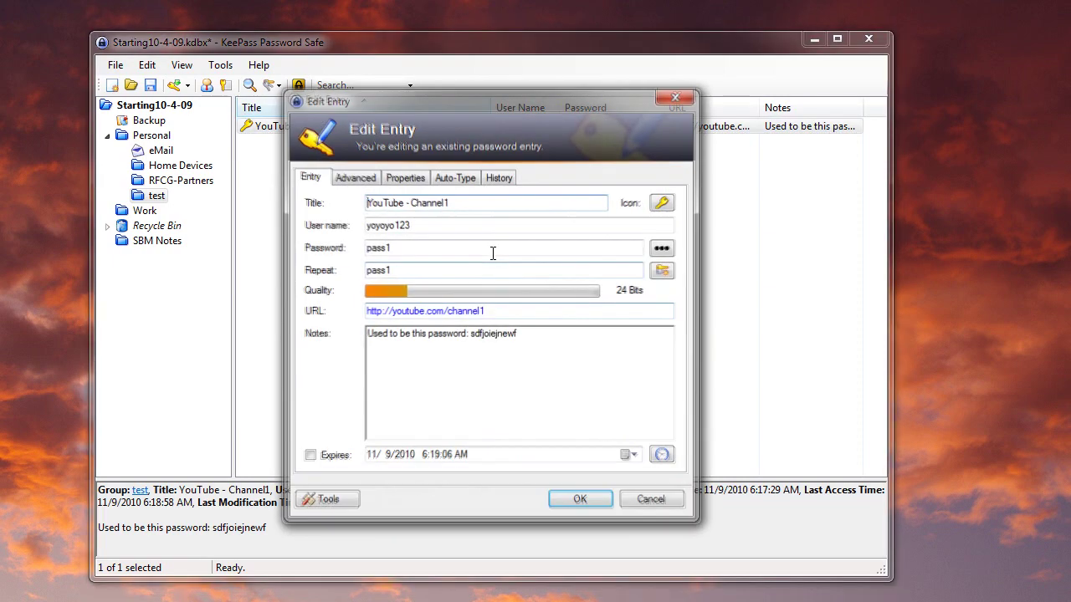
pyautogui.click(655, 504)
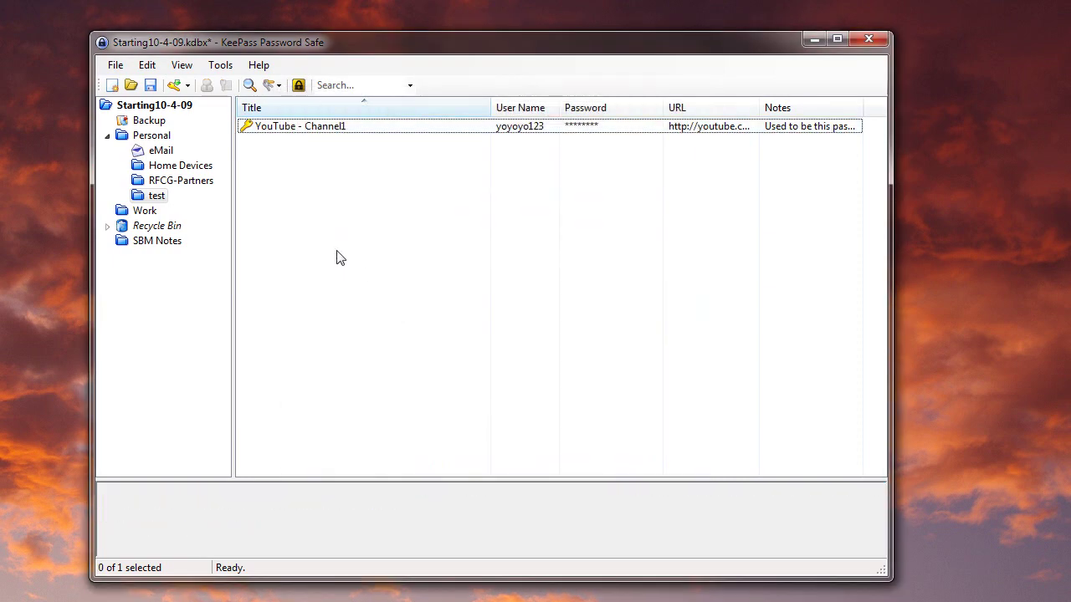
# - Save the database with Ctrl+S and exit KeePass
pyautogui.hotkey('ctrl', 's')
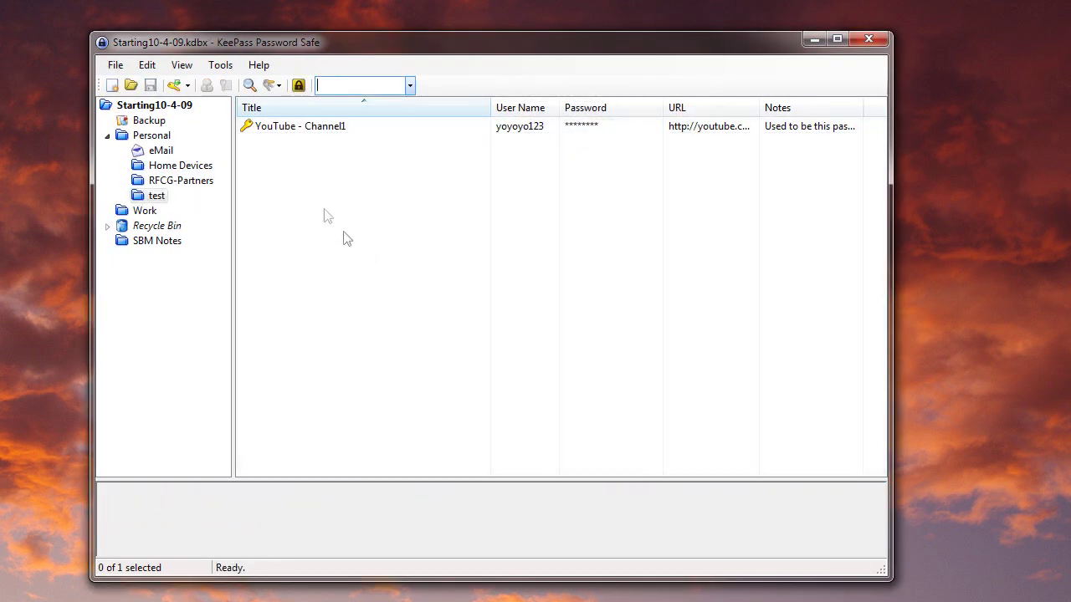
pyautogui.click(117, 65)
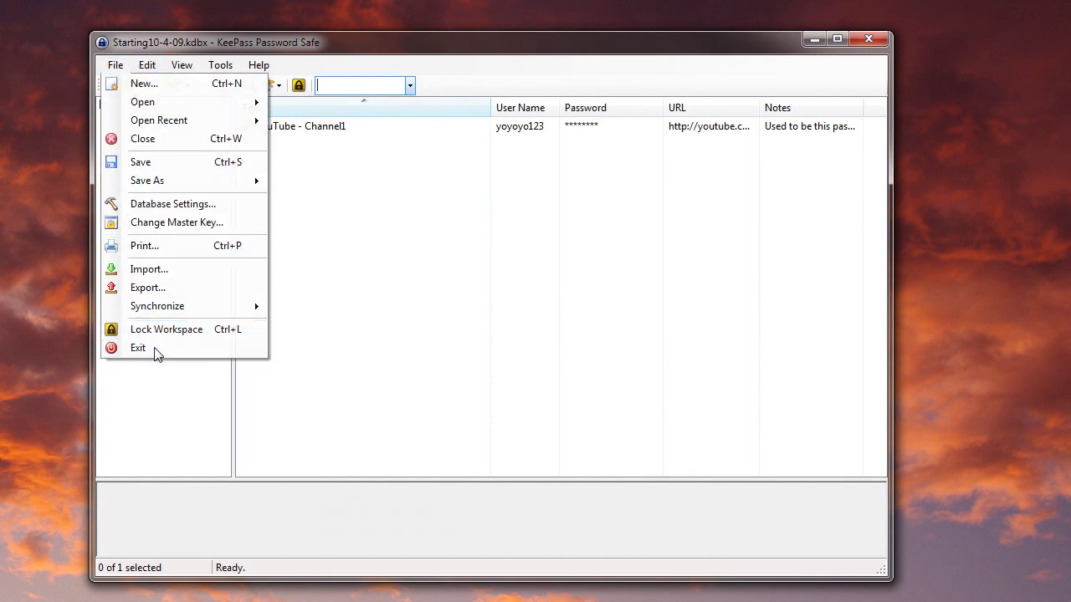